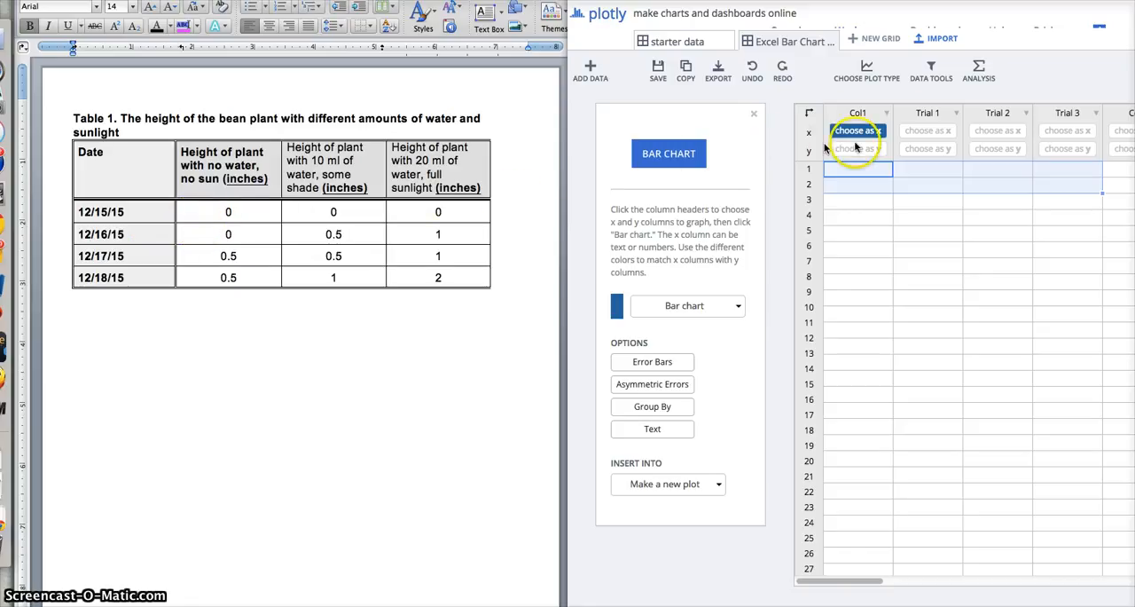
- Change the chart type from bar chart to line plot
click(716, 310)
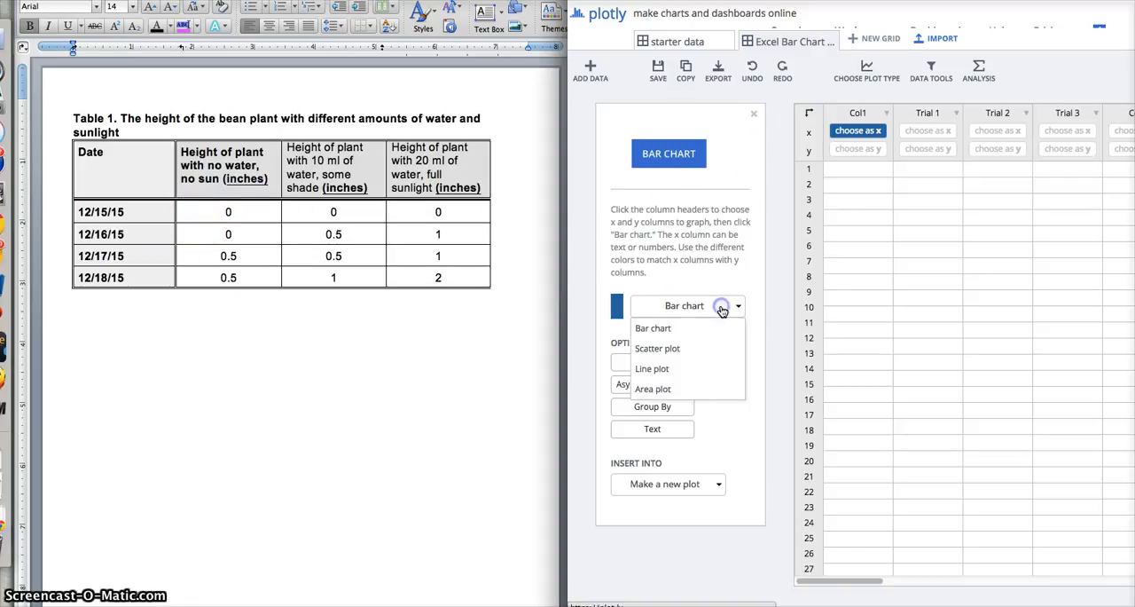
click(667, 369)
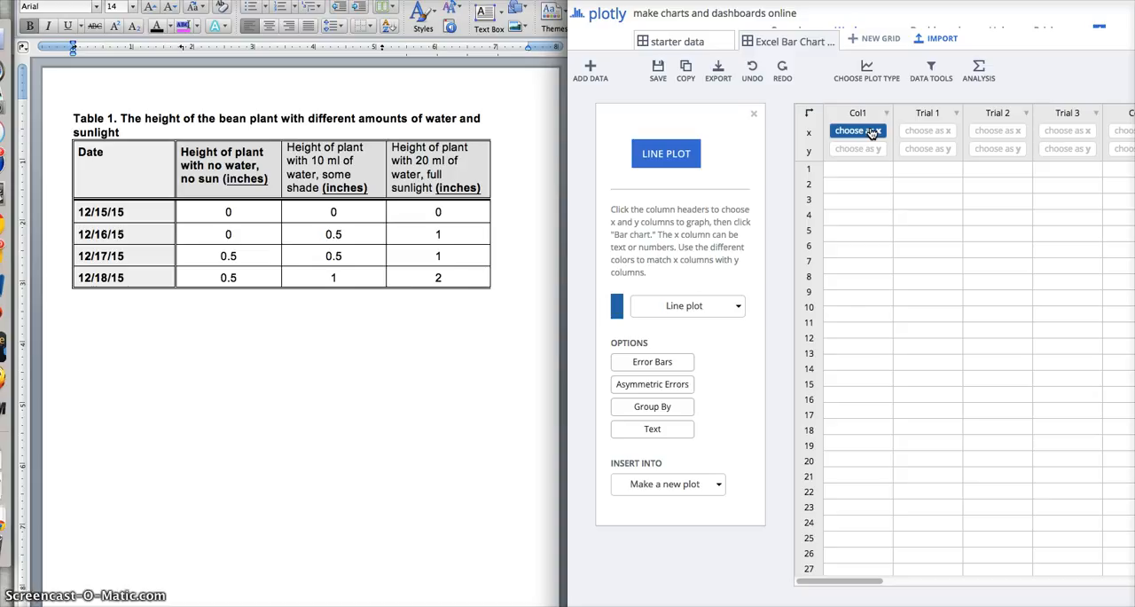
- Fill rows 1 to 4 of Col1 with the dates 12/15/15, 12/16/15, 12/17/15 and 12/18/15
click(864, 169)
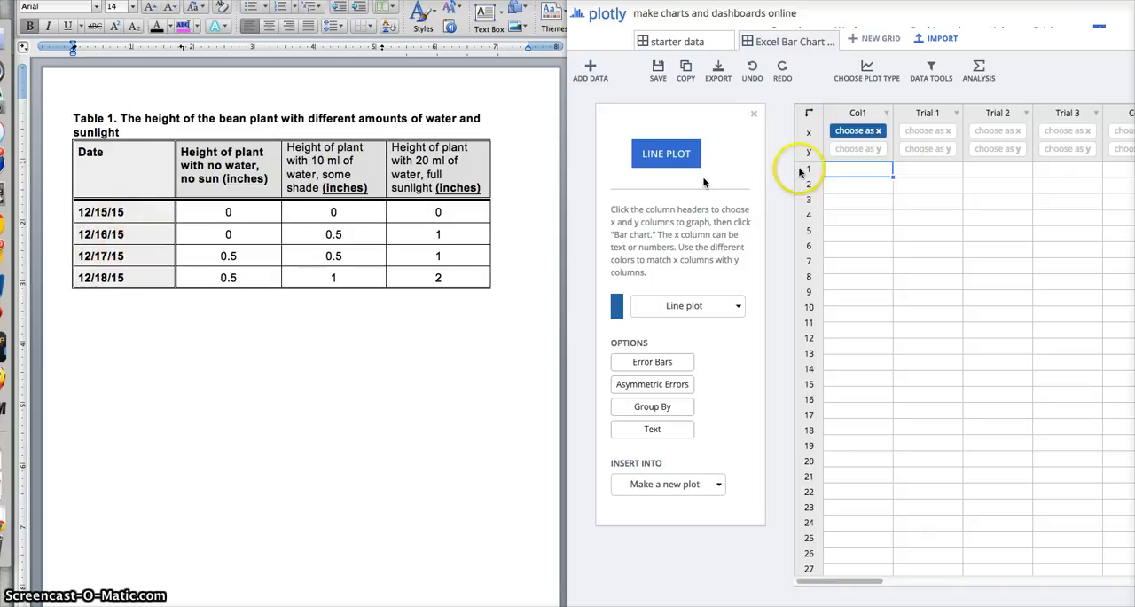
click(858, 170)
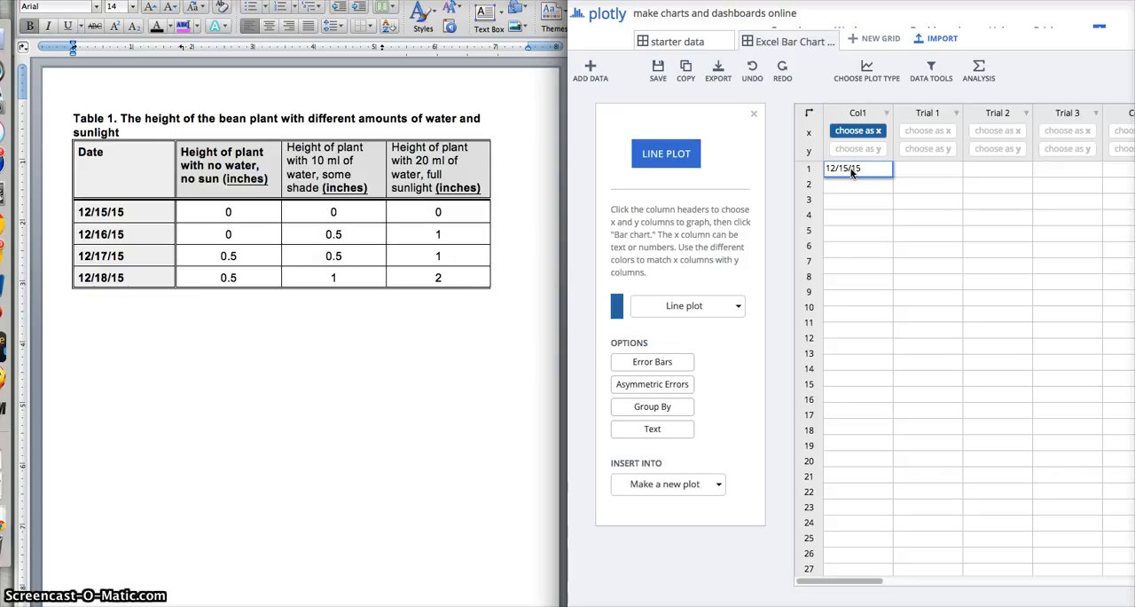
text(12/16/15)
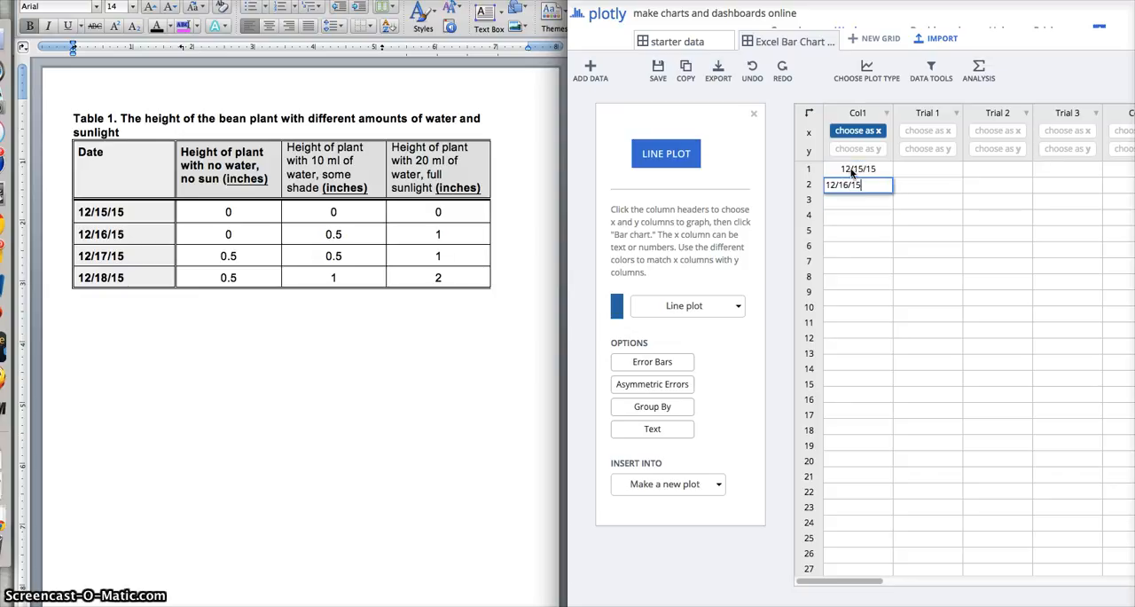
key(Return)
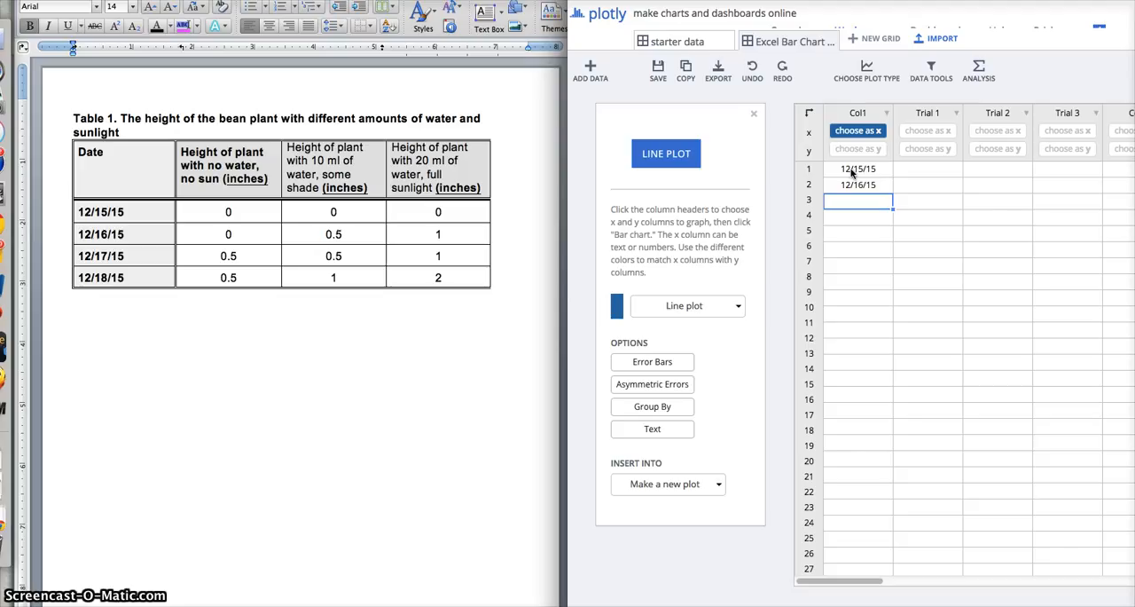
text(12/17/)
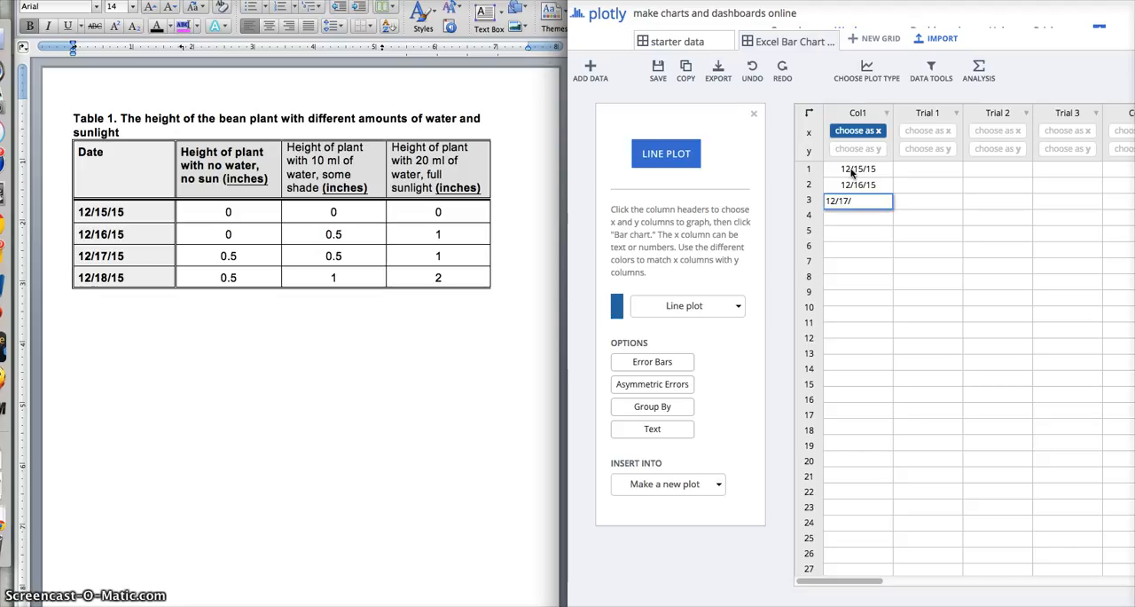
text(15)
key(Return)
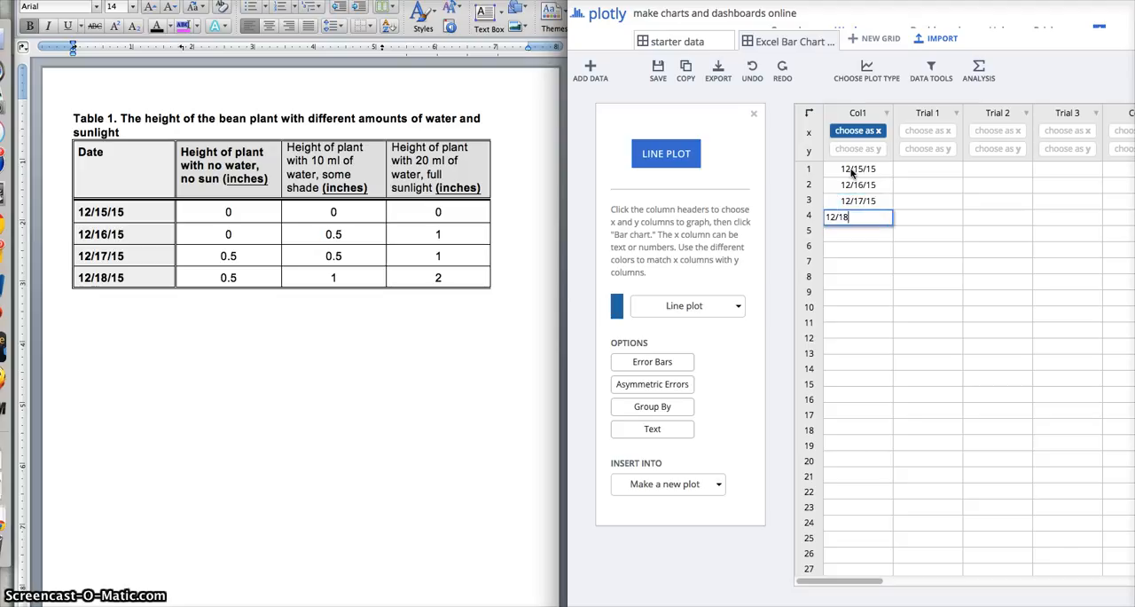
key(Return)
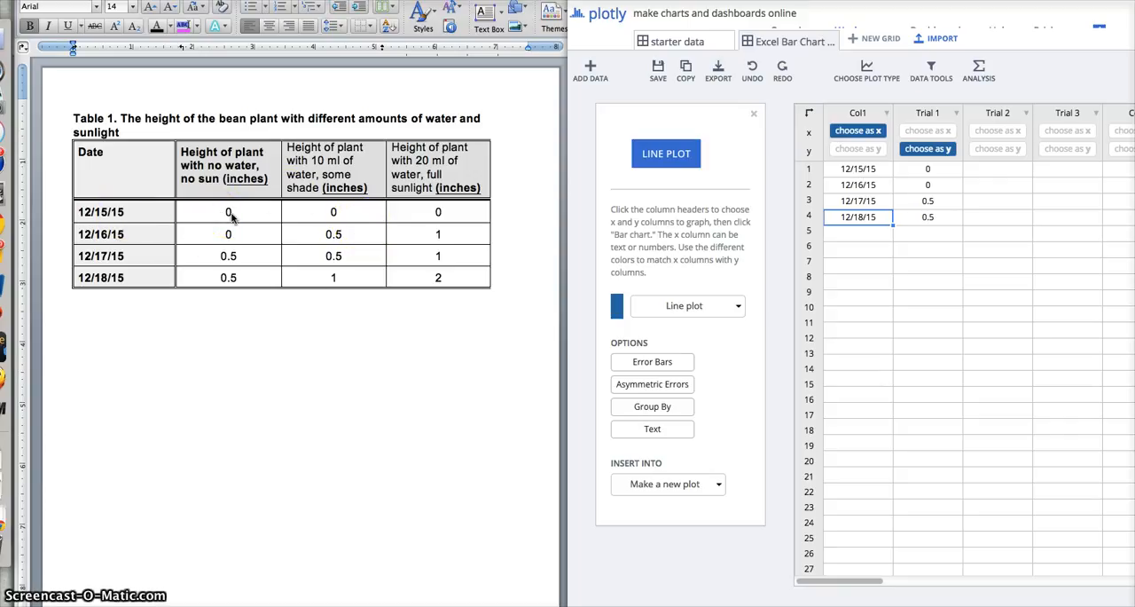
- Compare the Trial 1 heights in the grid, date by date, with the no-water, no-sun column of the Word table
click(922, 175)
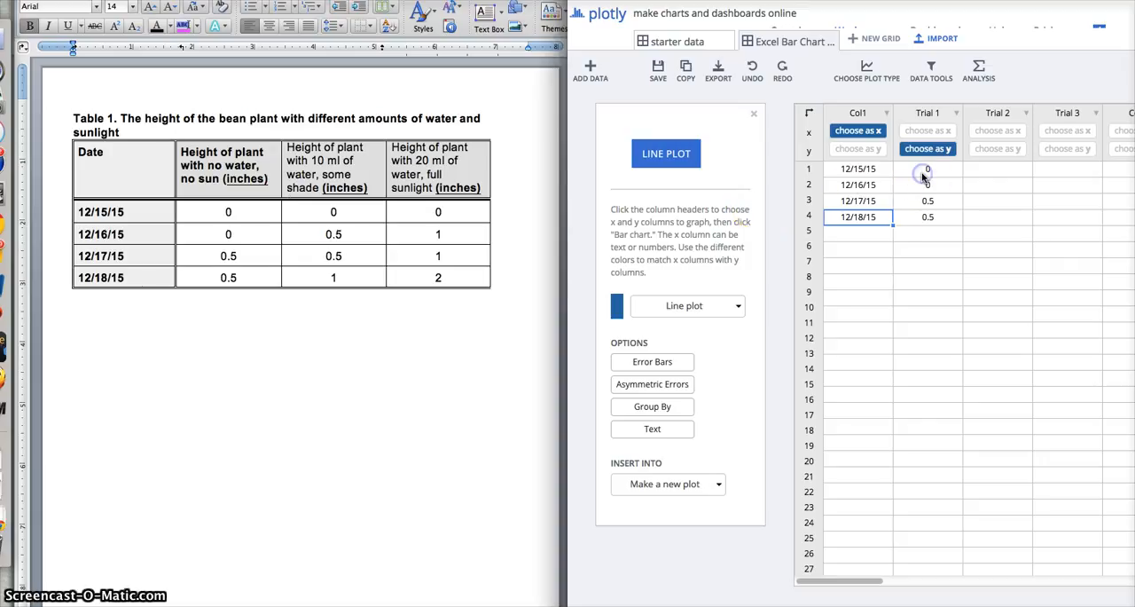
click(866, 185)
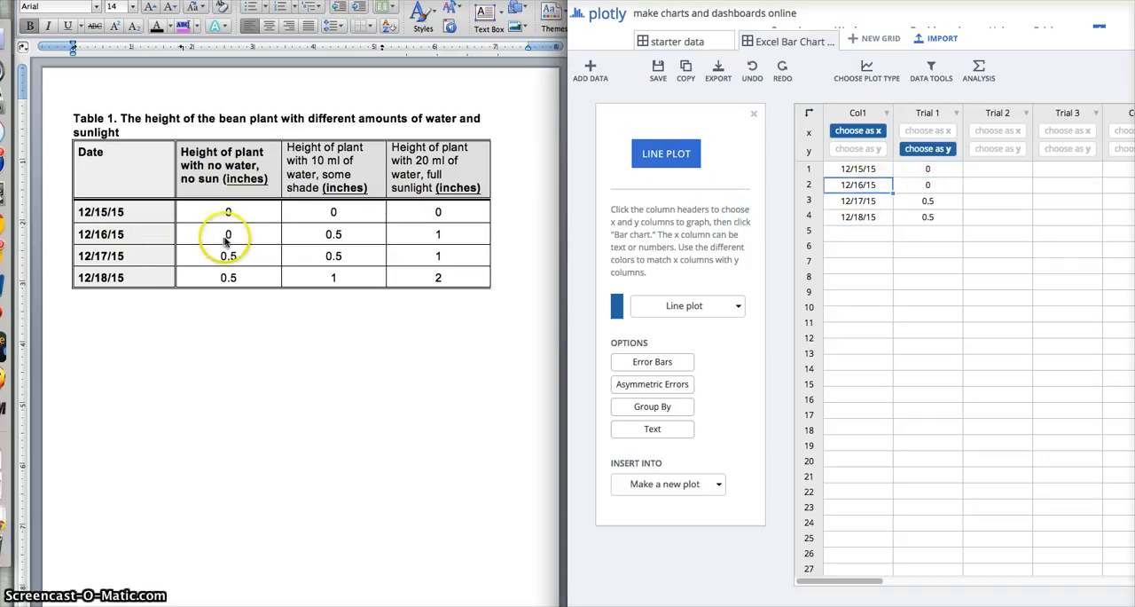
click(931, 185)
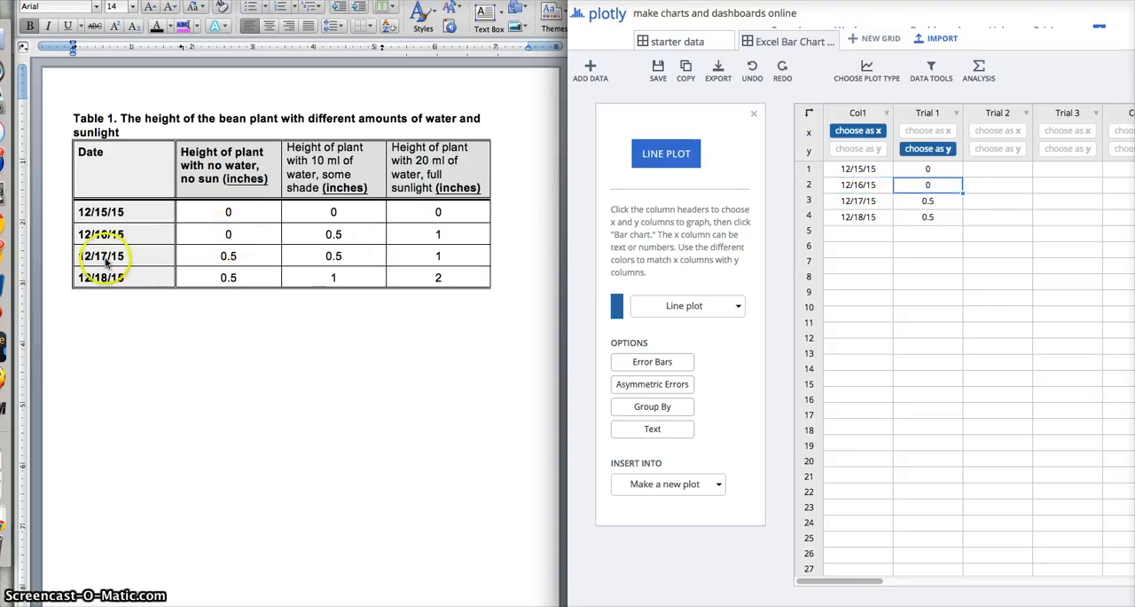
click(237, 257)
click(238, 256)
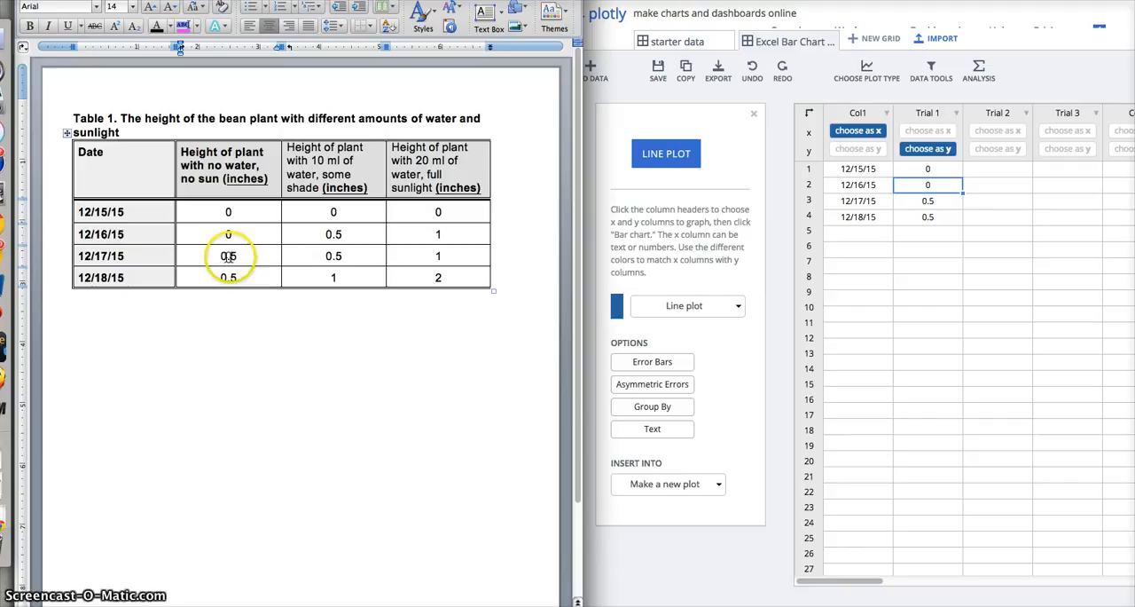
click(928, 200)
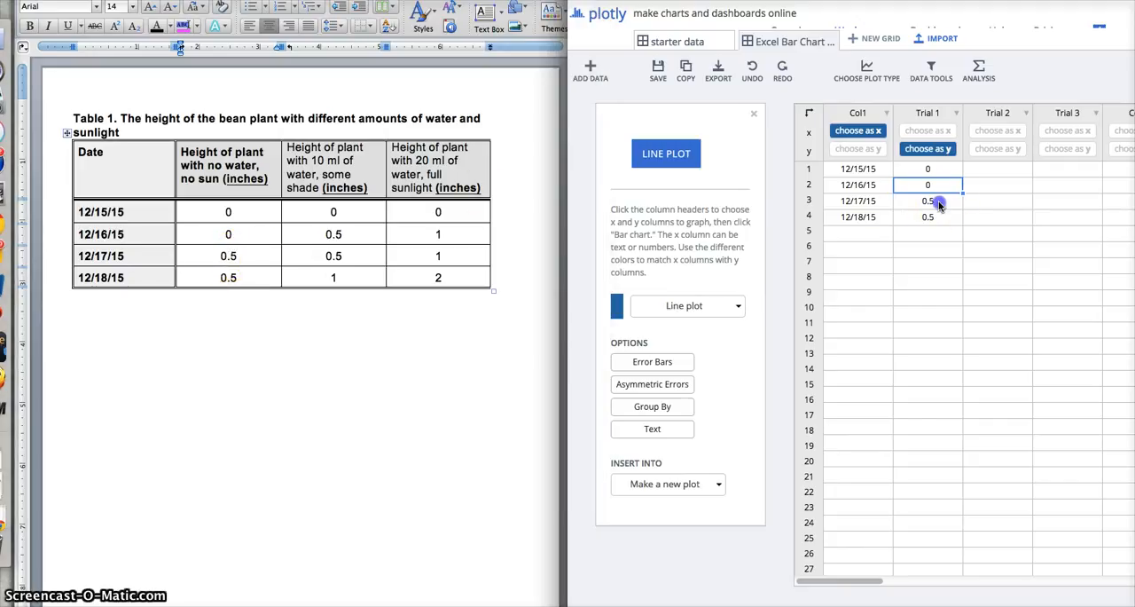
double_click(928, 200)
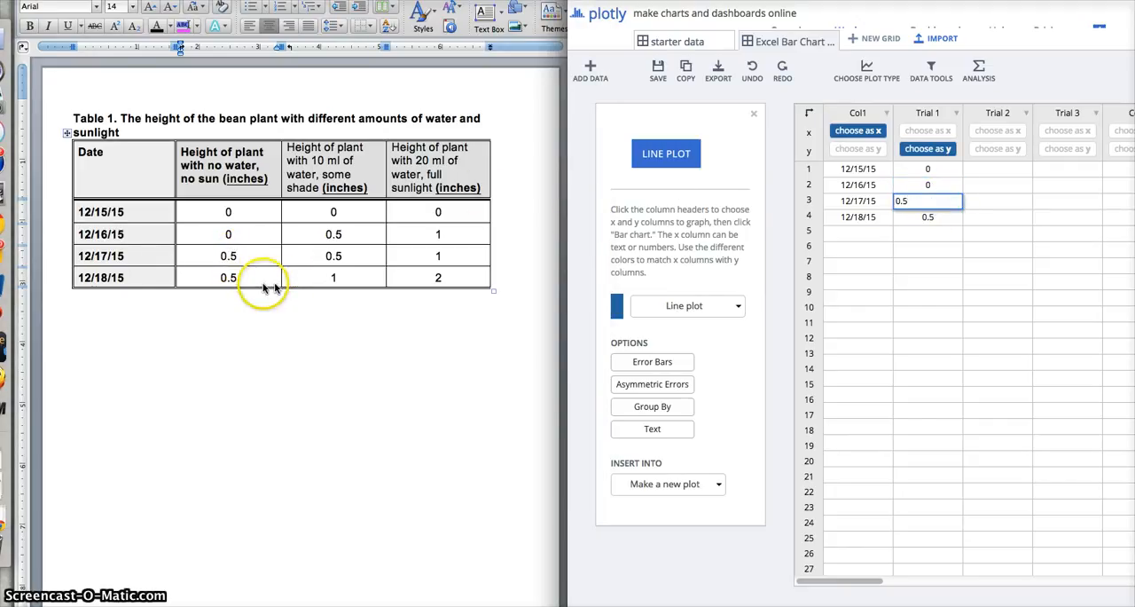
click(230, 278)
click(938, 222)
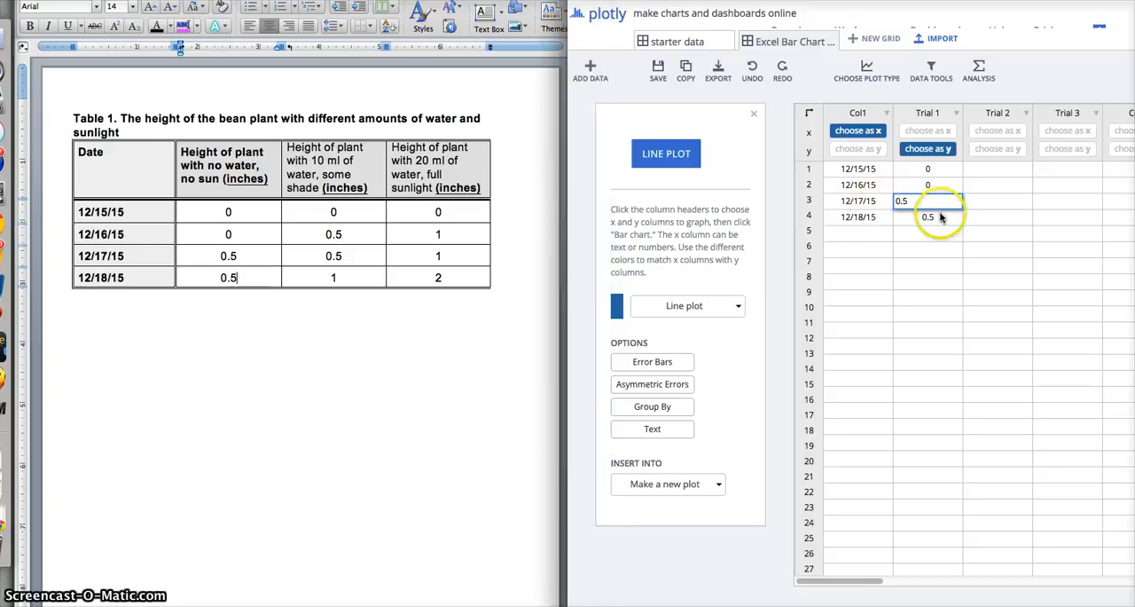
- Generate a new line plot with Col1 as x and Trial 1 as y
click(723, 460)
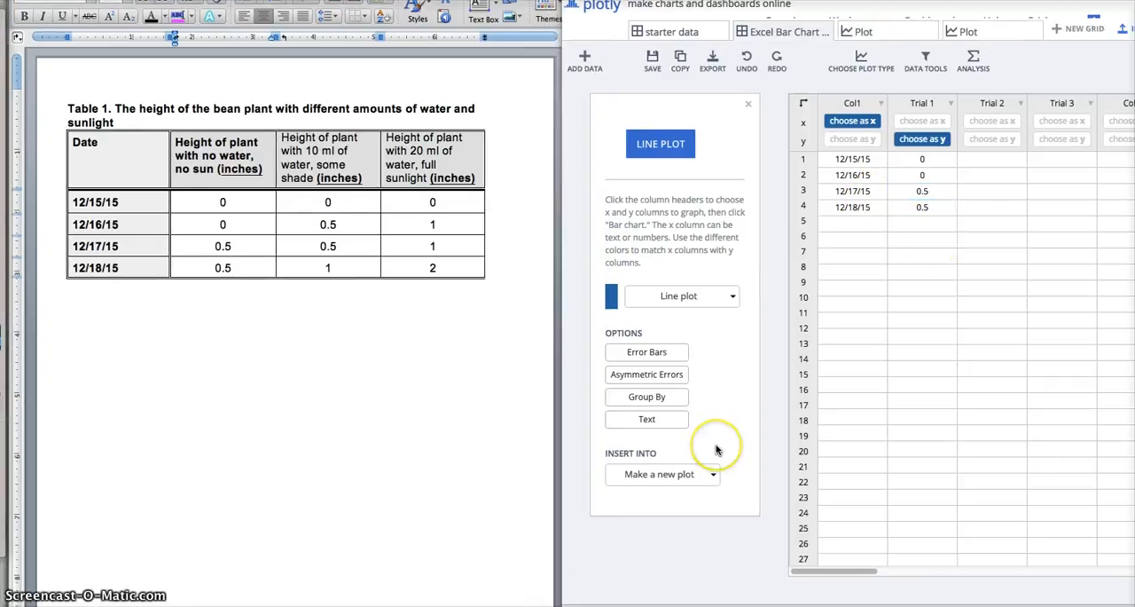
click(676, 148)
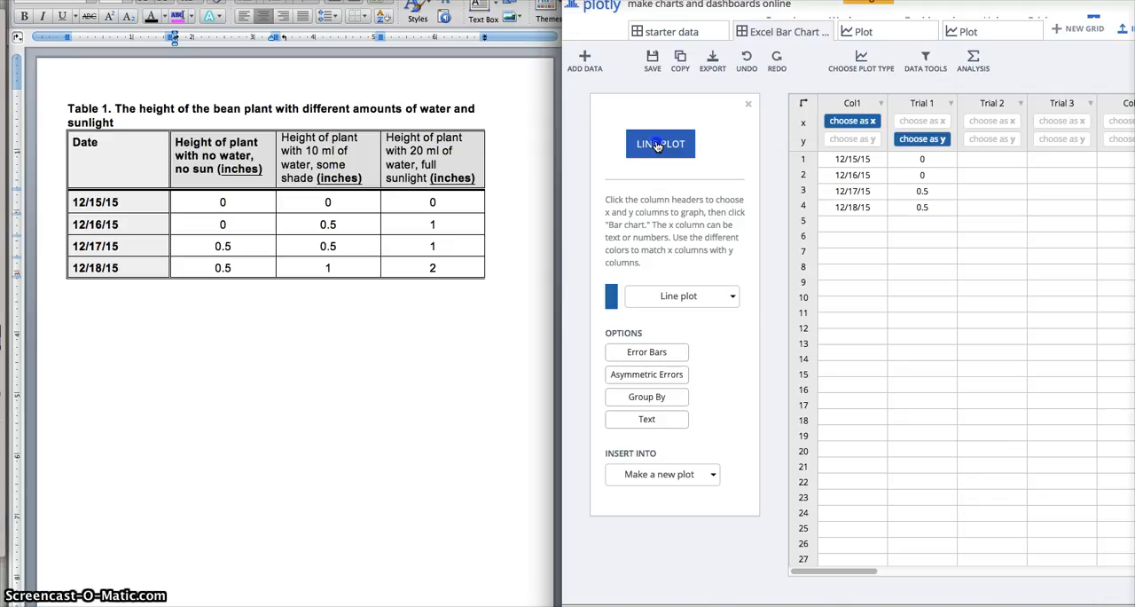
click(657, 146)
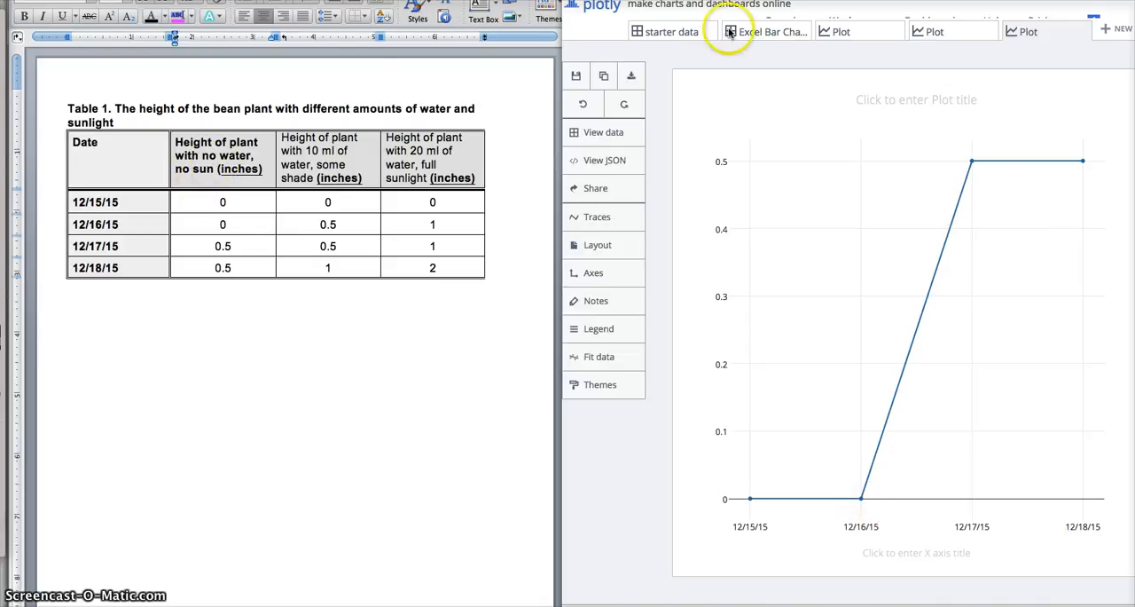
- Title the plot "Height of Bean Plant Over time With No Sun and No Water"
click(901, 99)
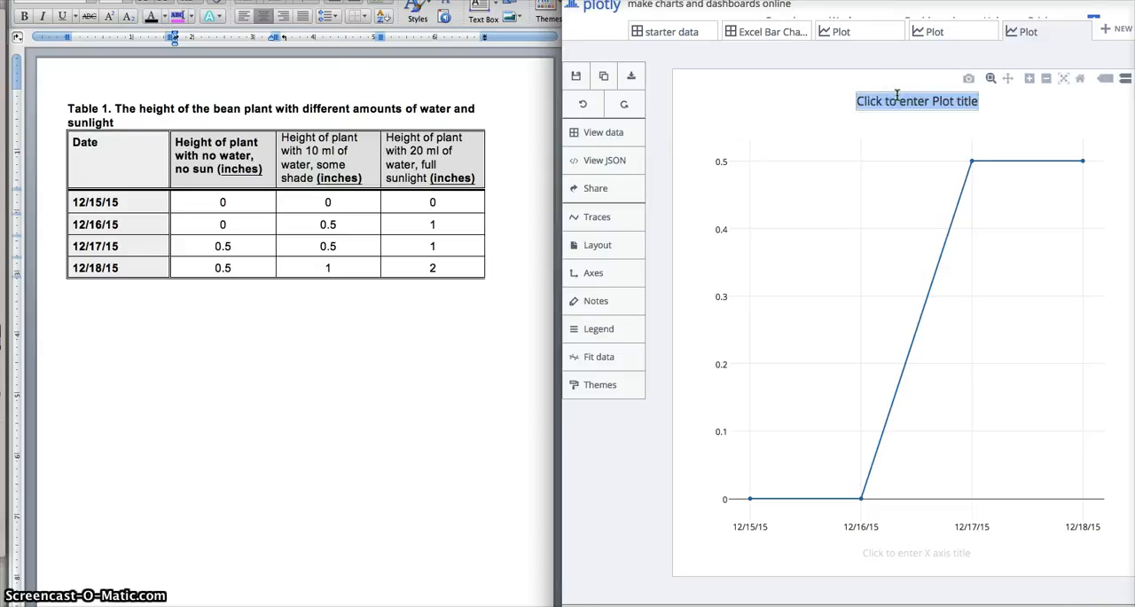
text(Height)
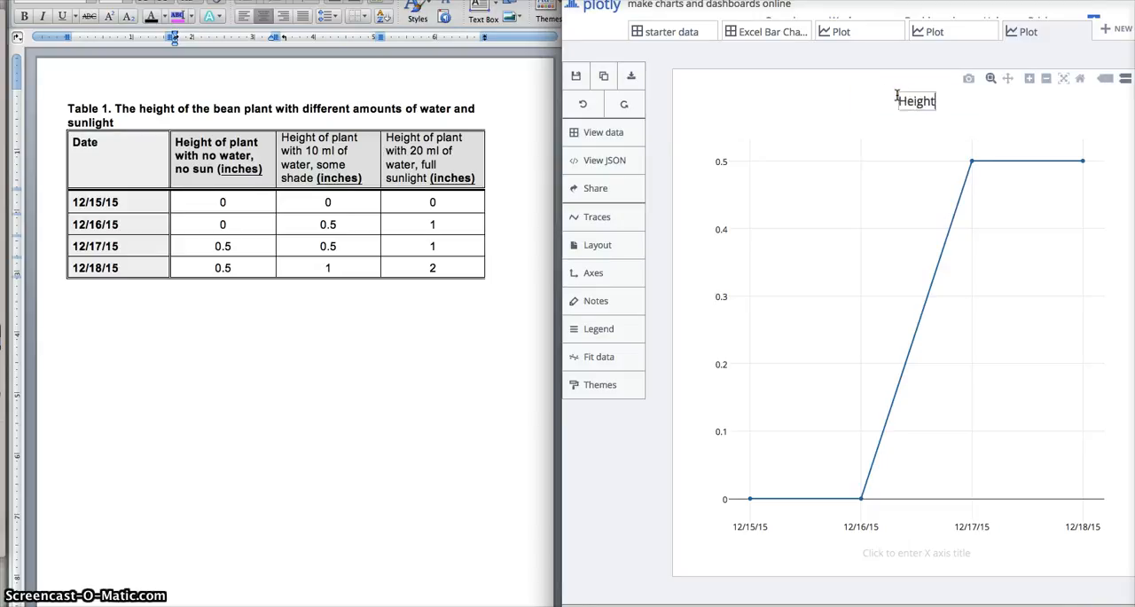
text( of Bean)
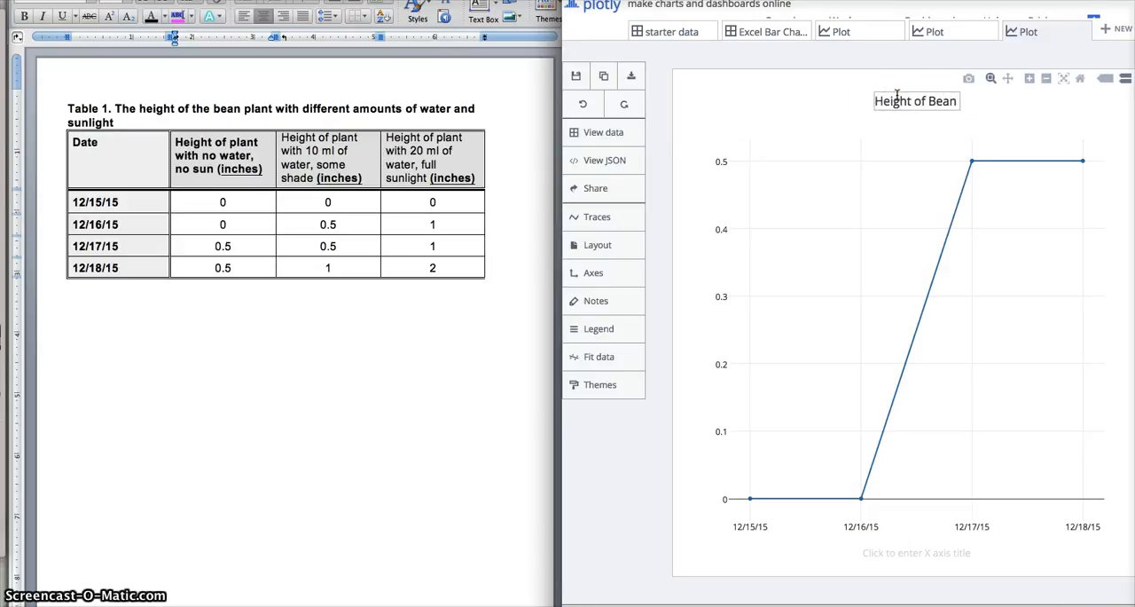
text( Plant)
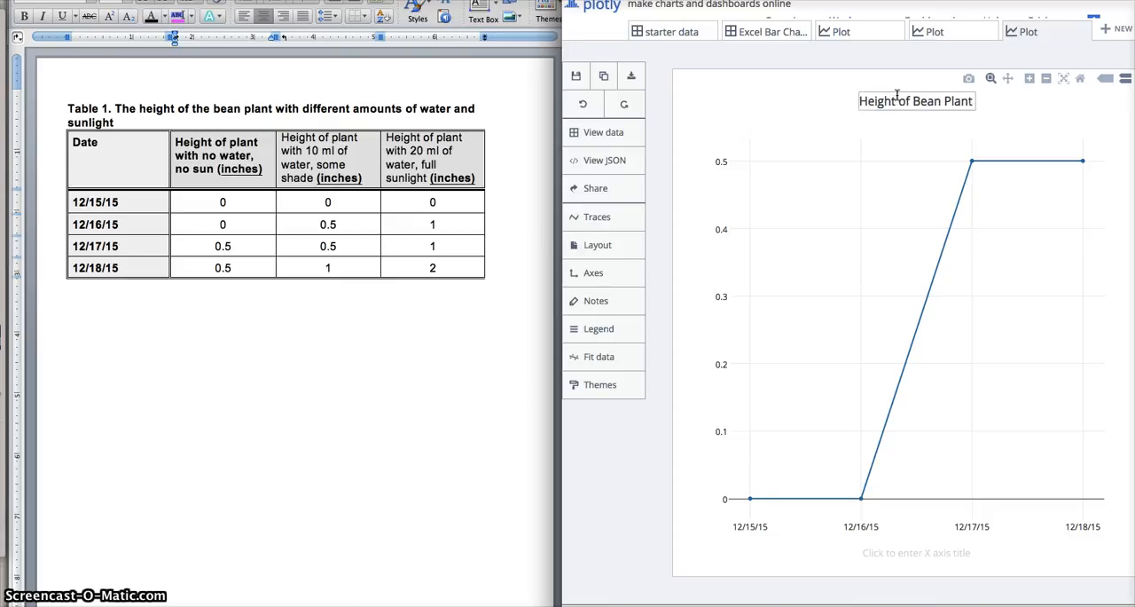
text( Oer time)
key(BackSpace)
key(BackSpace)
key(BackSpace)
key(BackSpace)
key(BackSpace)
key(BackSpace)
key(BackSpace)
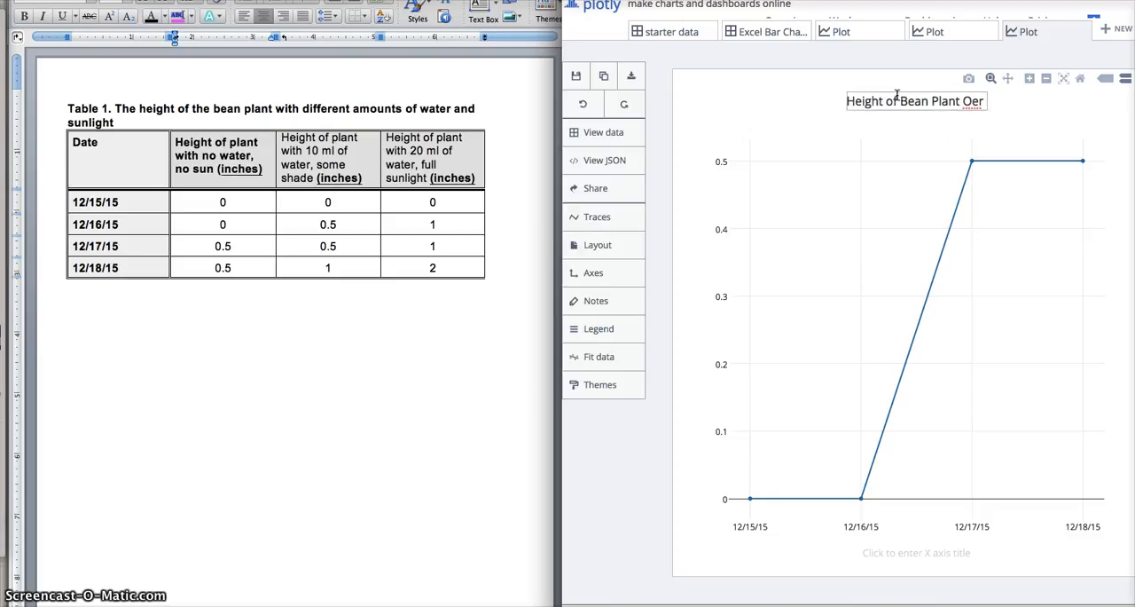
text(ver time)
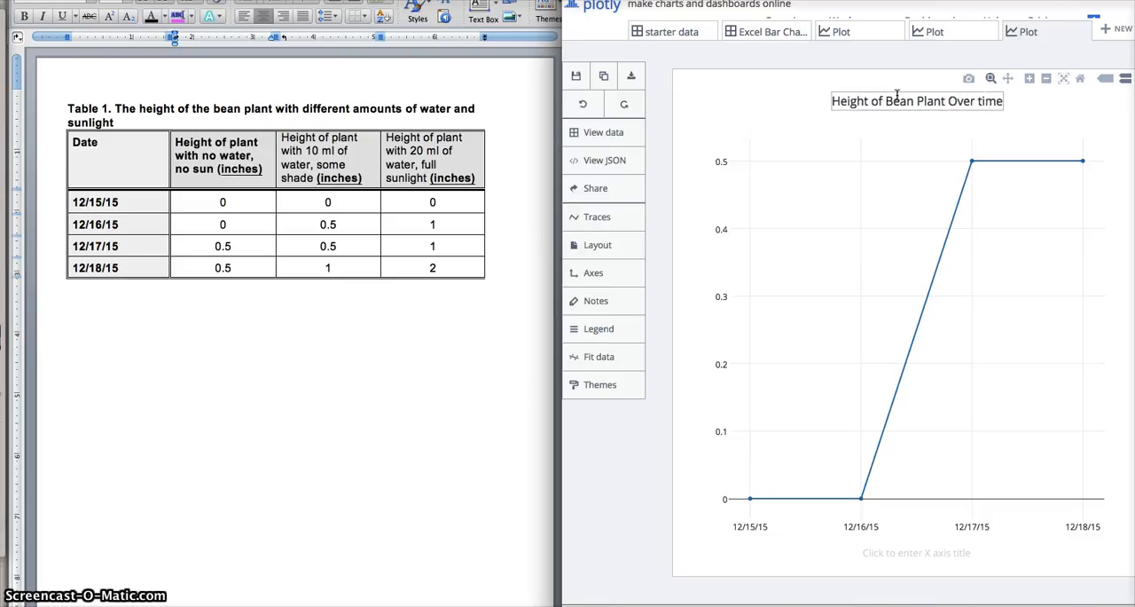
text( With No Sun)
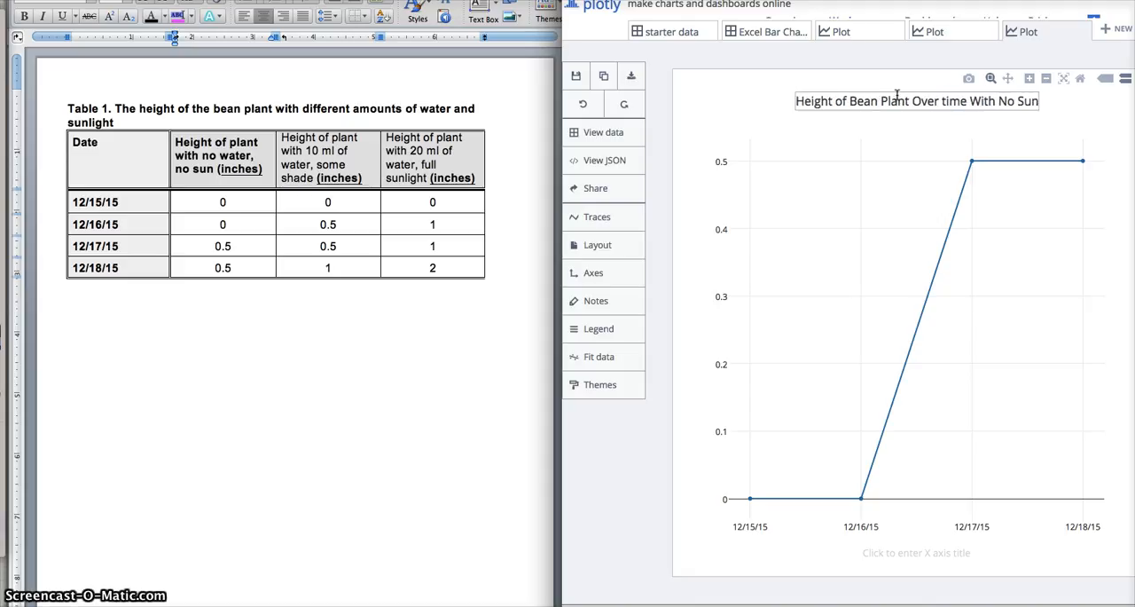
text( and)
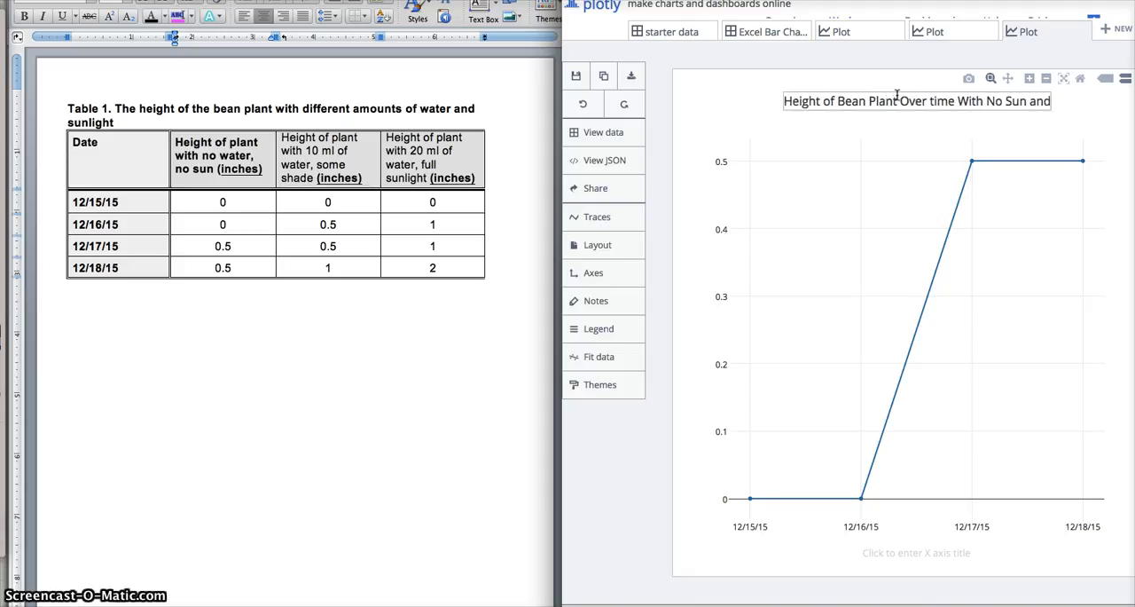
text( No w)
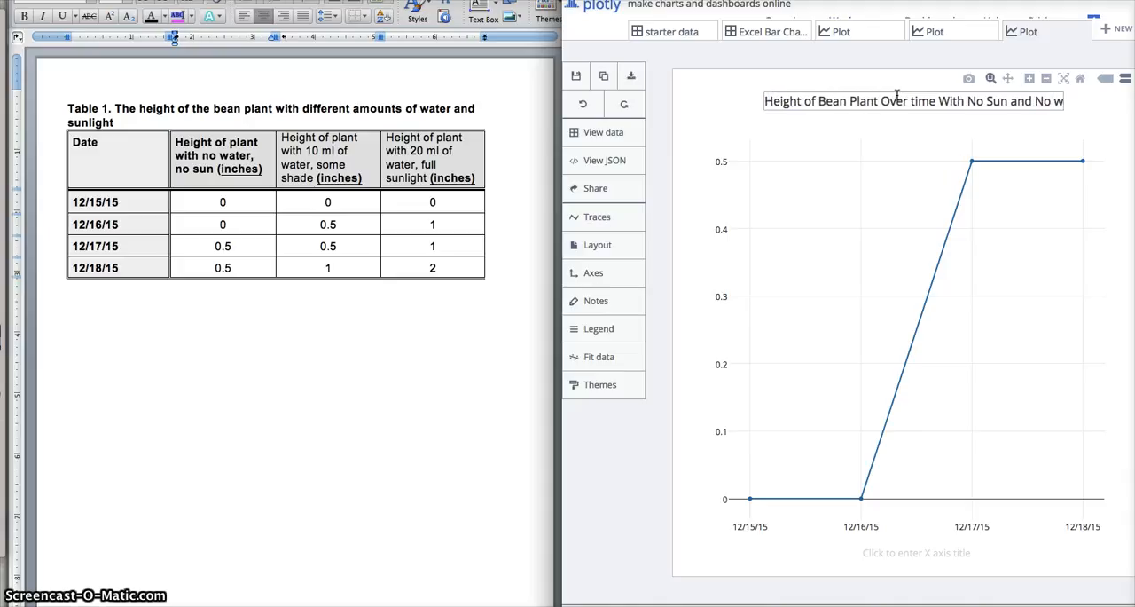
key(BackSpace)
text(Water)
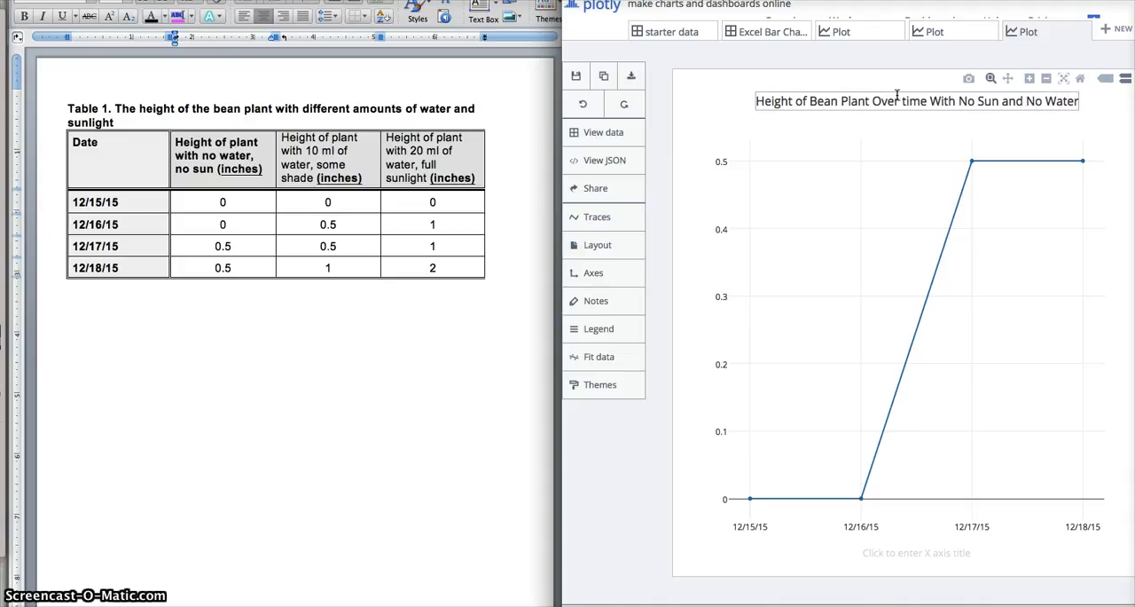
click(846, 186)
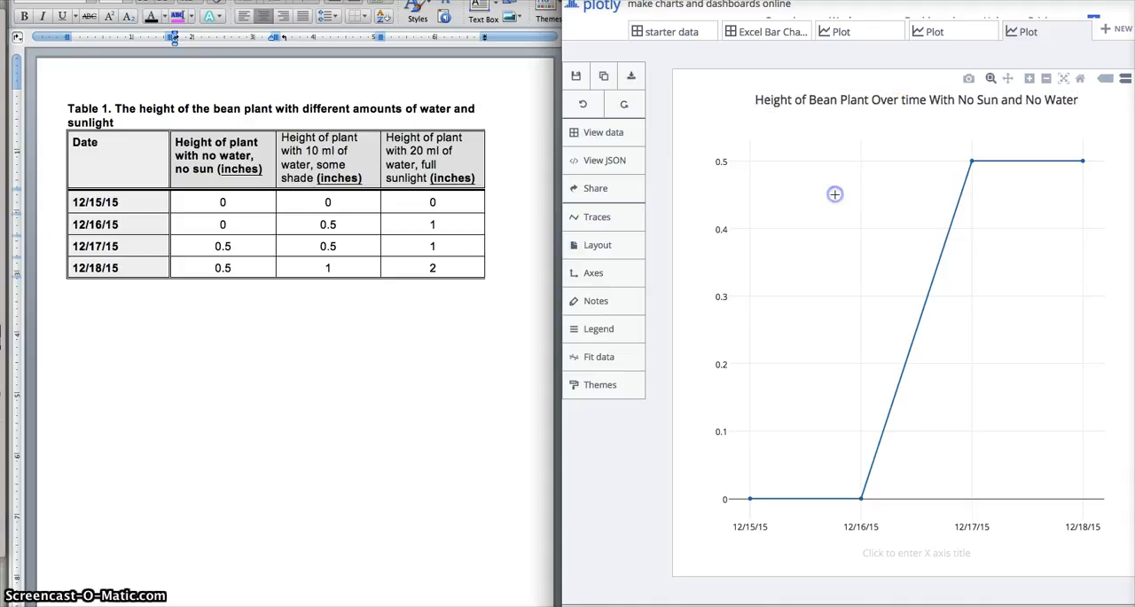
- Title the Y axis "Height of Bean Plant" and the X axis "Date"
click(700, 309)
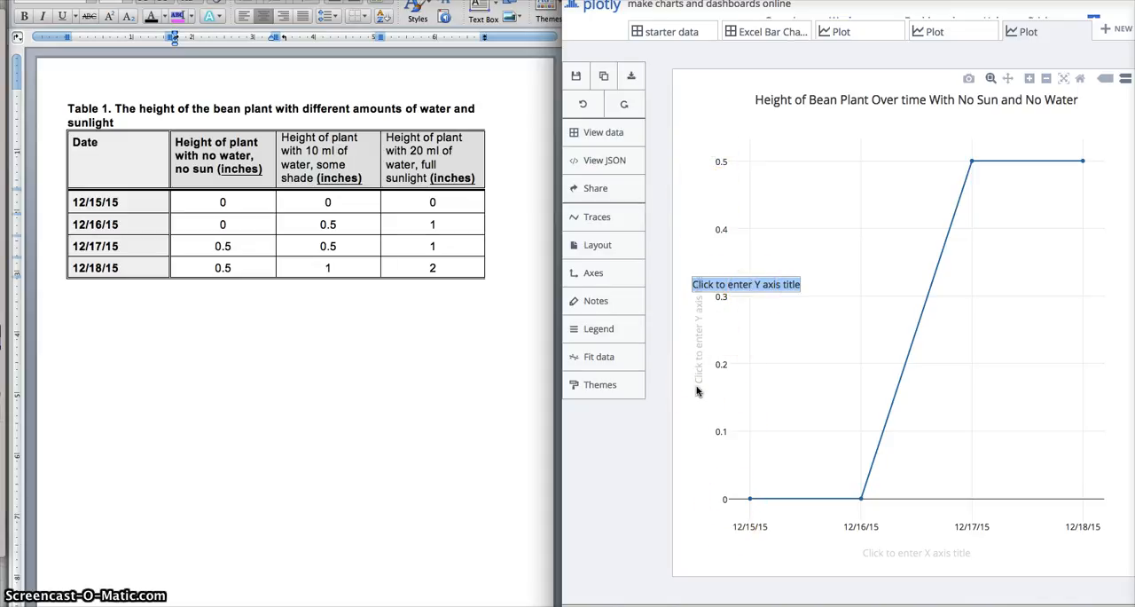
text(Height of Bean)
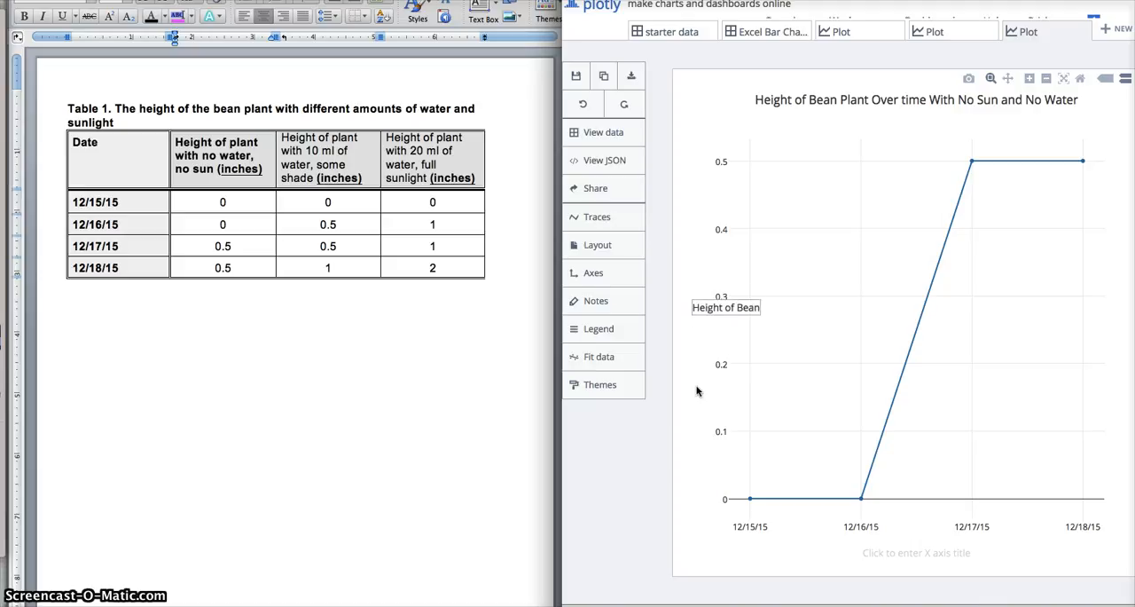
text( Plant)
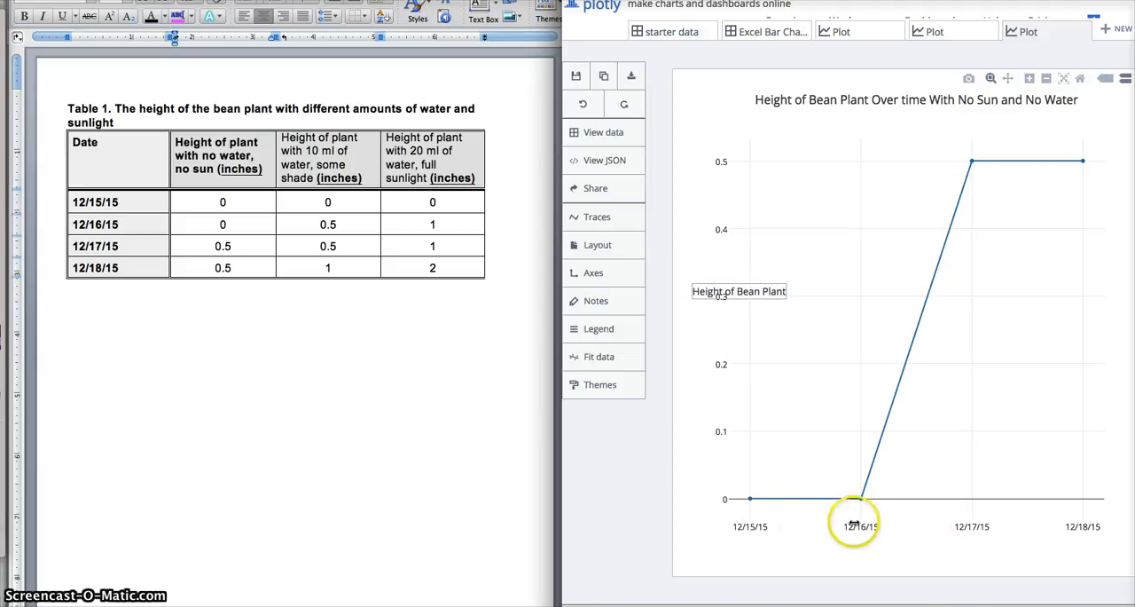
click(873, 549)
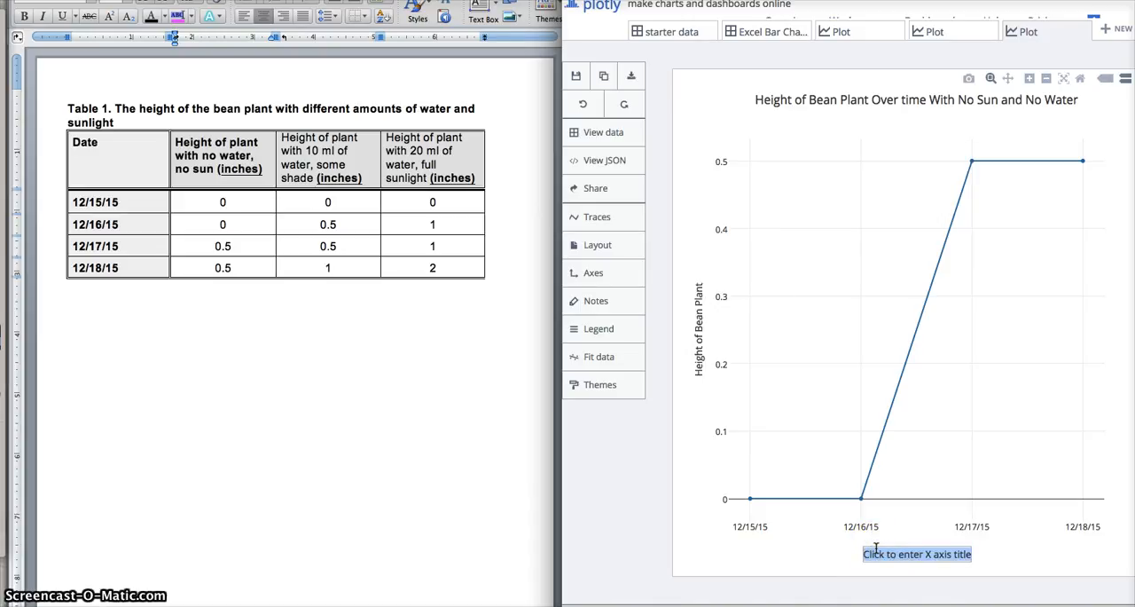
text(Date)
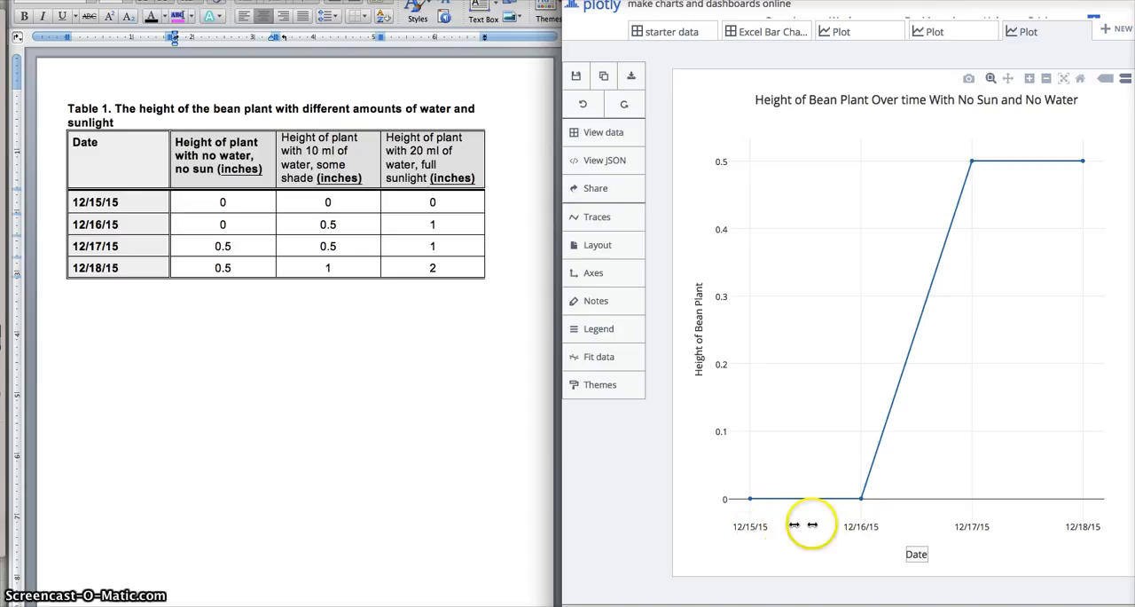
click(968, 557)
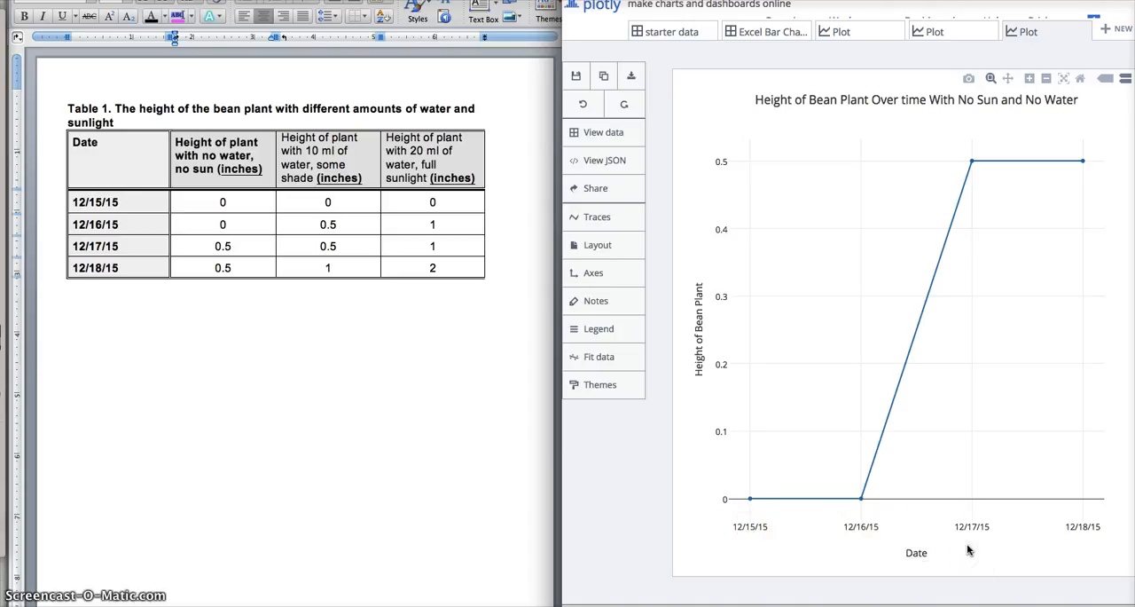
- Start sharing the plot and save it under the name "Height of Bean Plant Over time With No Sun and No Water"
click(614, 192)
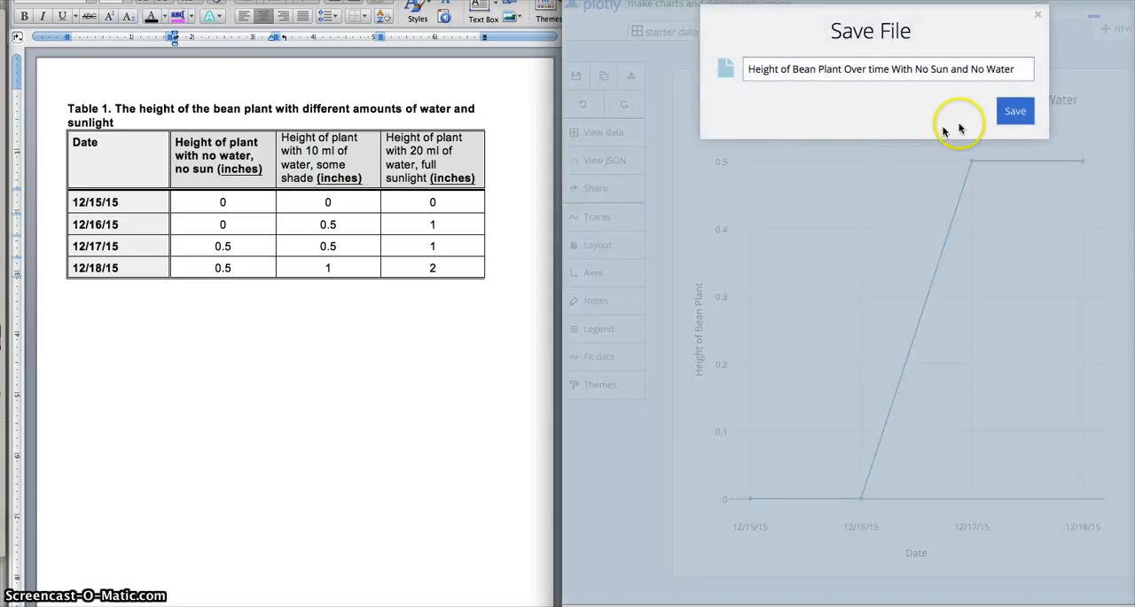
click(1009, 113)
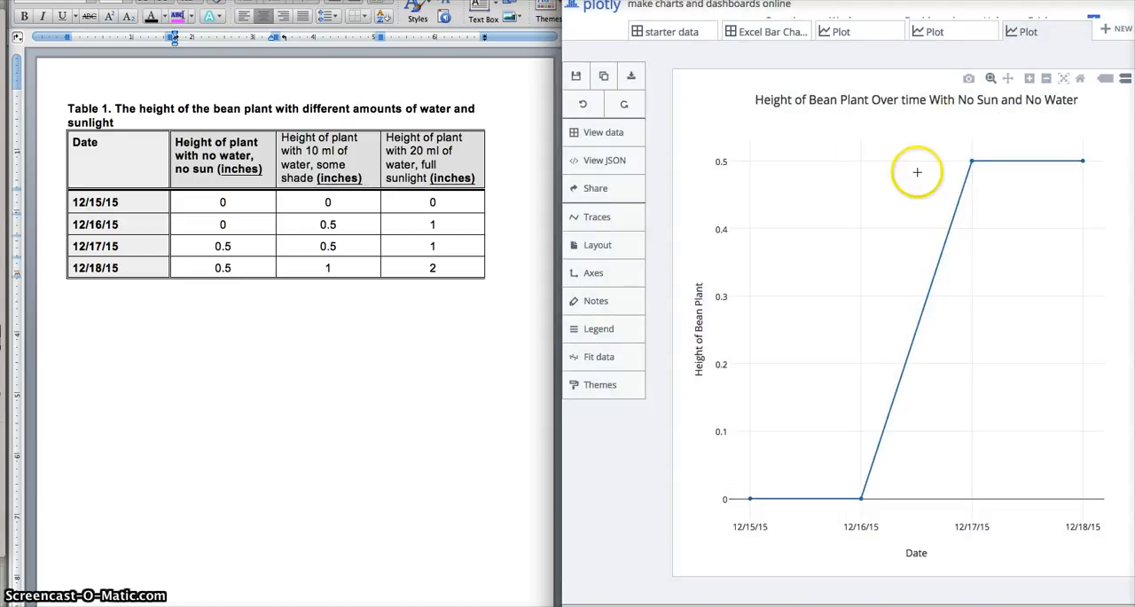